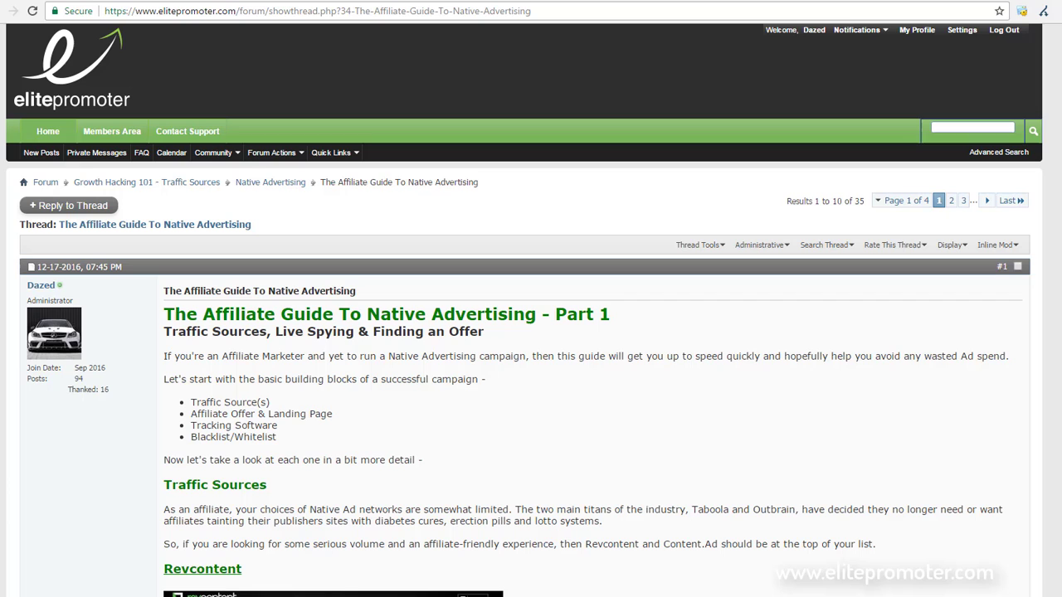
In postback.php, select the placeholder $postbackURL value under SETTINGS TO EDIT, then minimize Notepad
click(58, 581)
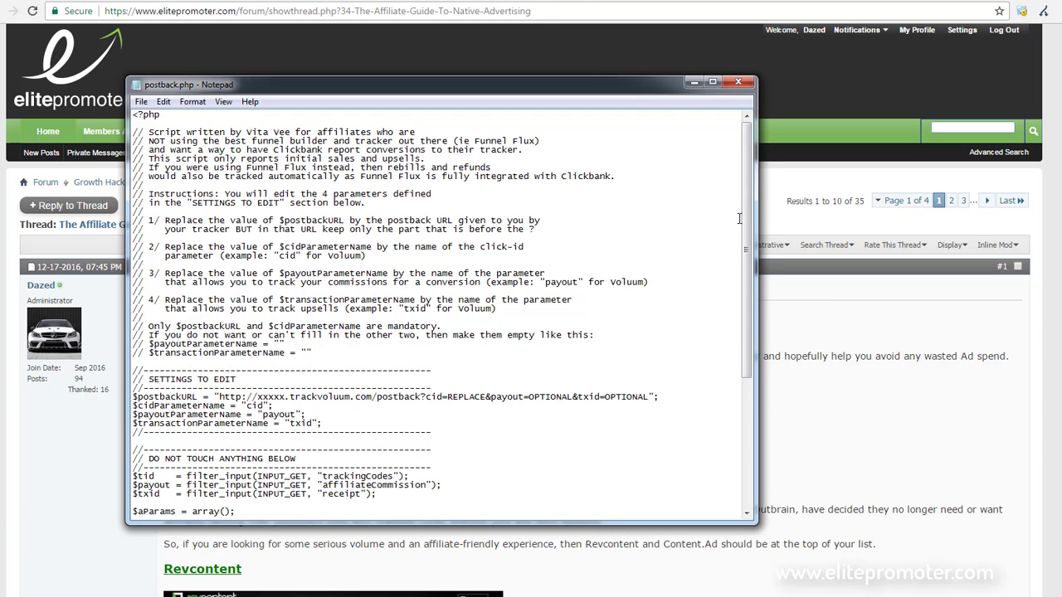
scroll(747, 237, down, 1)
scroll(747, 236, down, 2)
scroll(747, 237, down, 1)
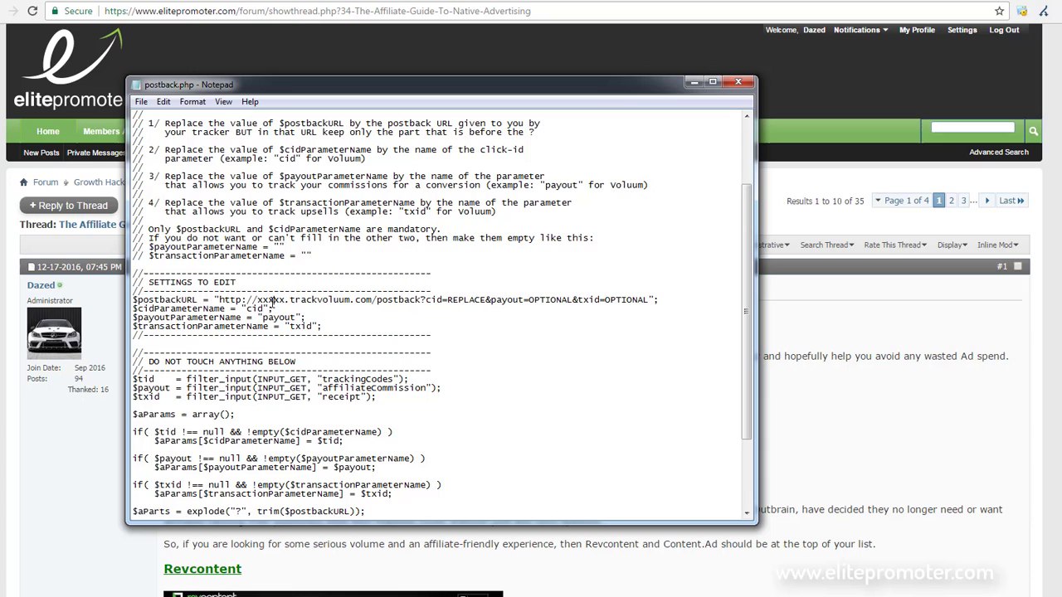
drag(219, 299, 651, 300)
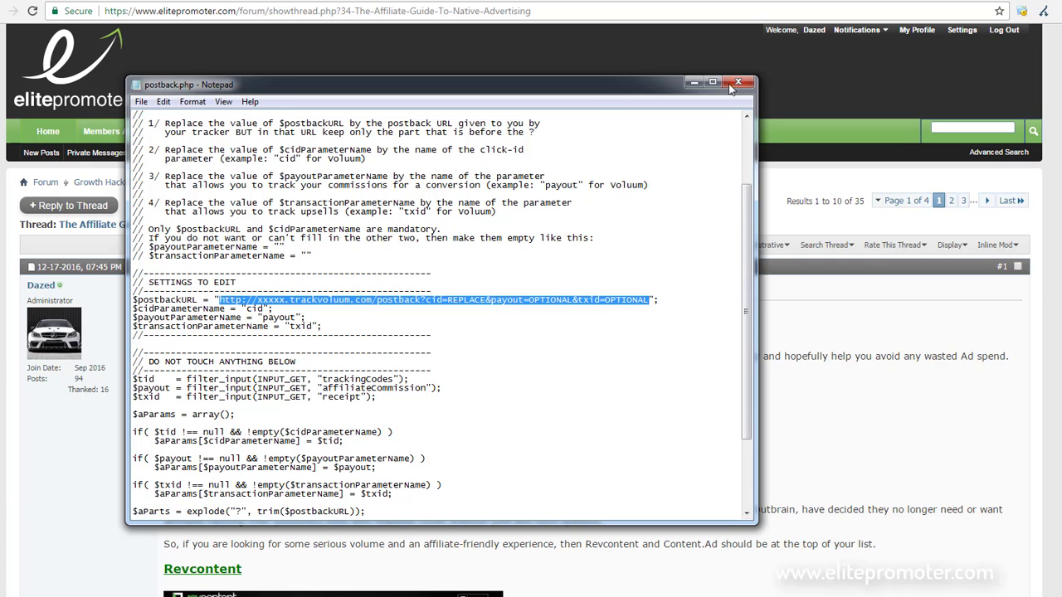
click(694, 82)
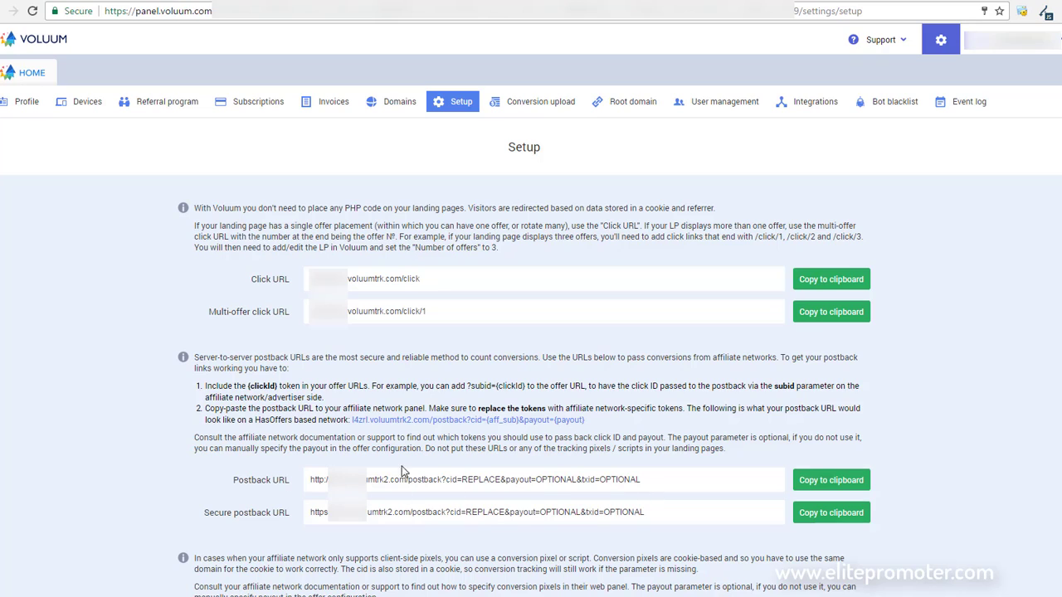
Copy Voluum's Postback URL to the clipboard and compare it with the placeholder in postback.php
click(838, 483)
click(72, 569)
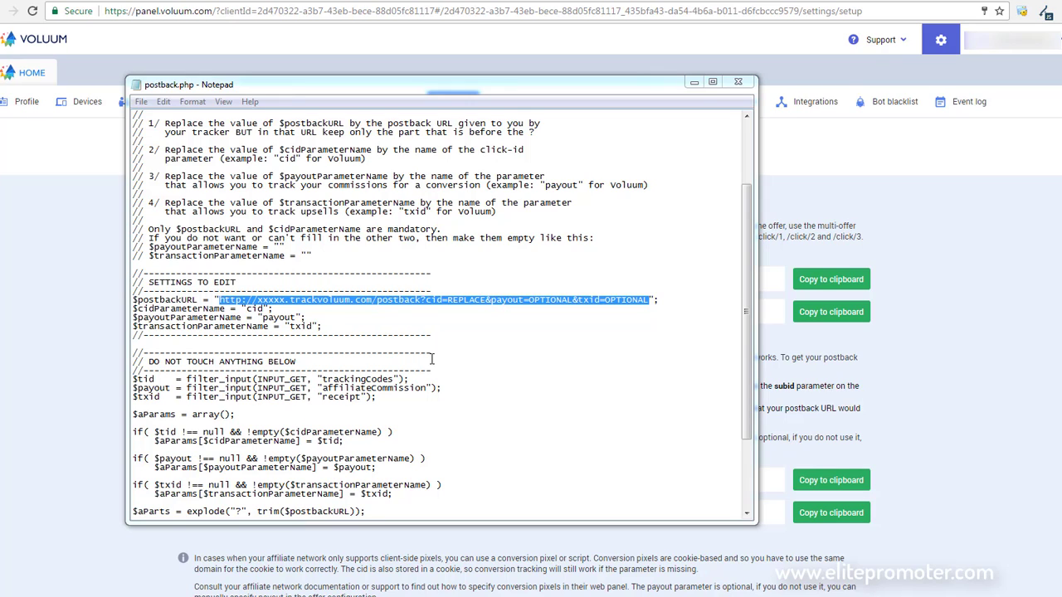
click(693, 82)
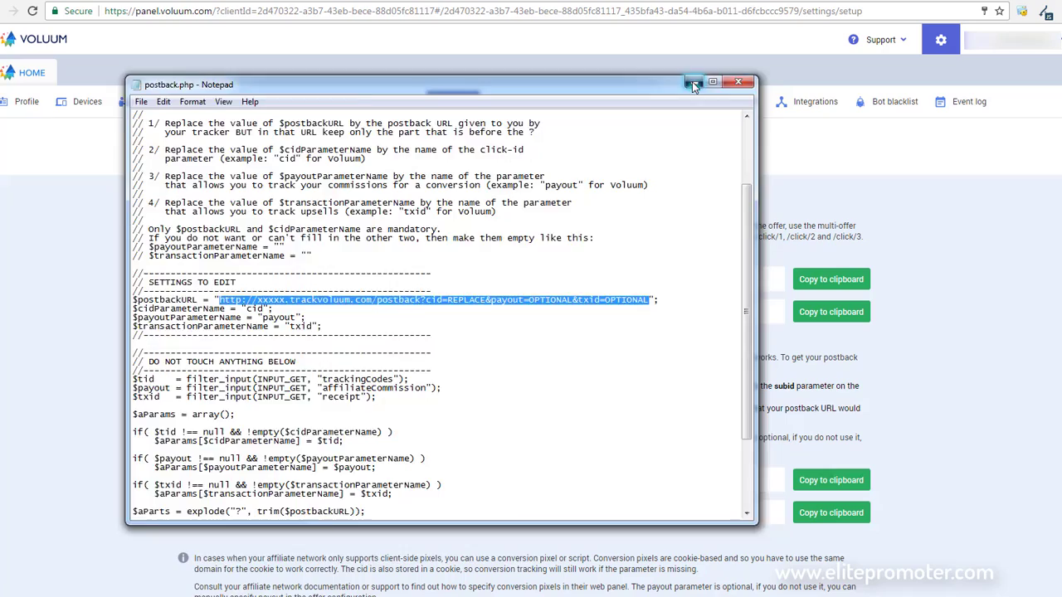
click(660, 1)
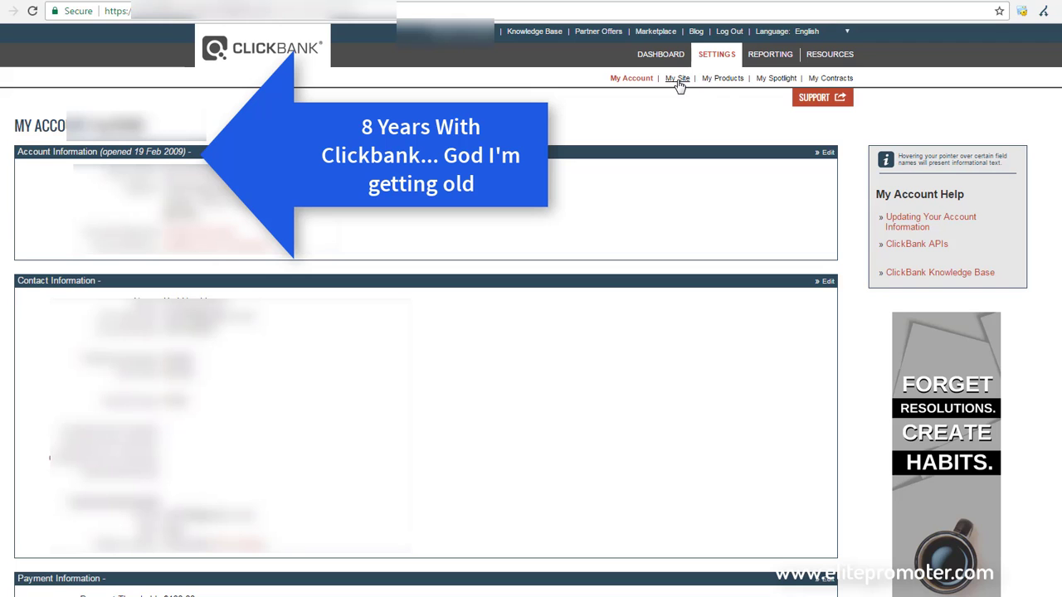
Under My Site, add an Integrated Sales Reporting Tracking Pixel: Order Confirmation (Receipt) code, tracked as Affiliate
click(677, 80)
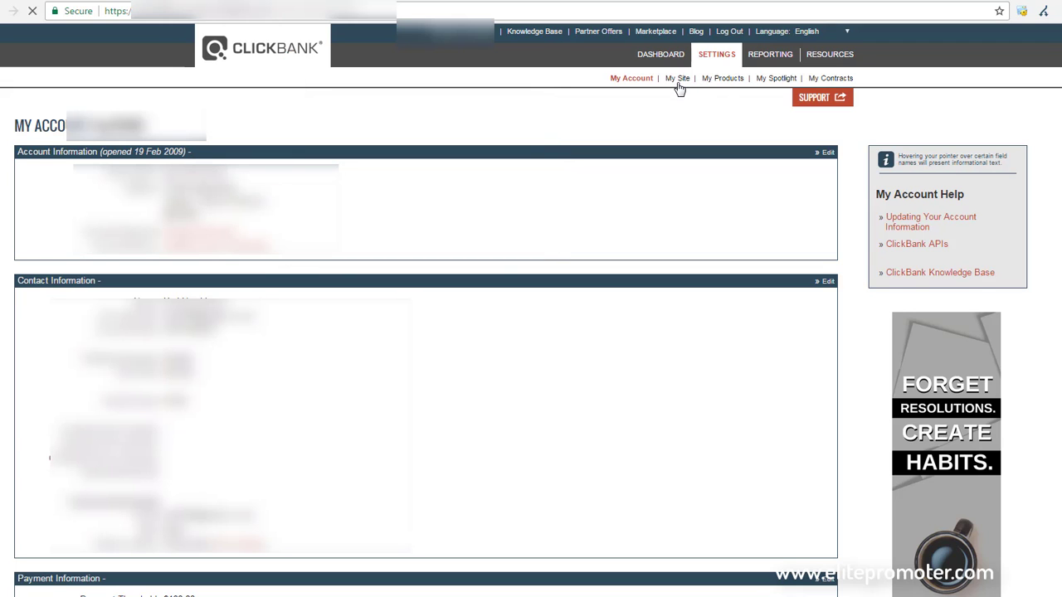
scroll(391, 327, down, 4)
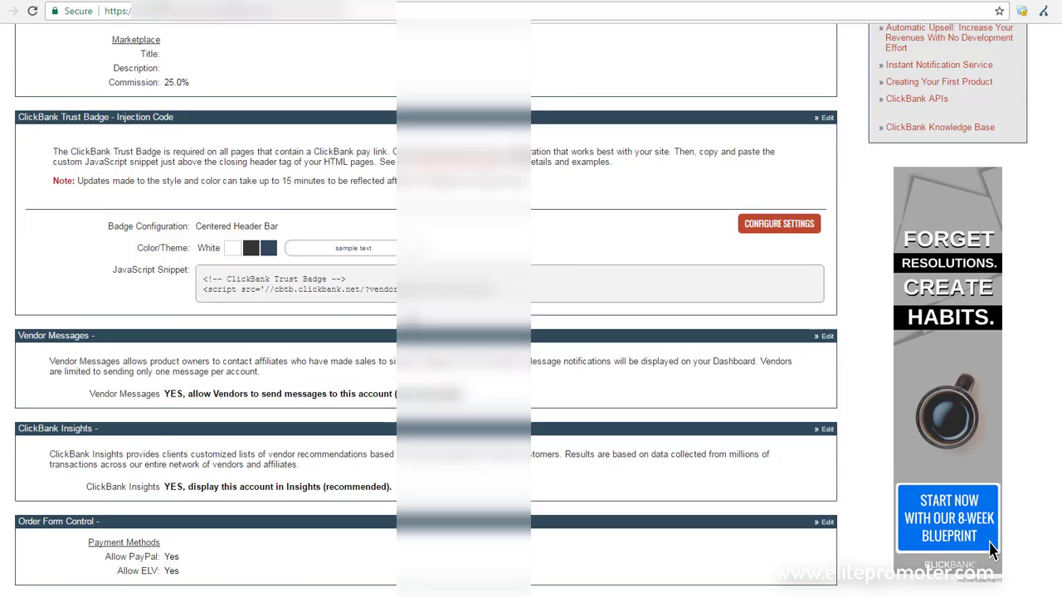
scroll(410, 316, down, 3)
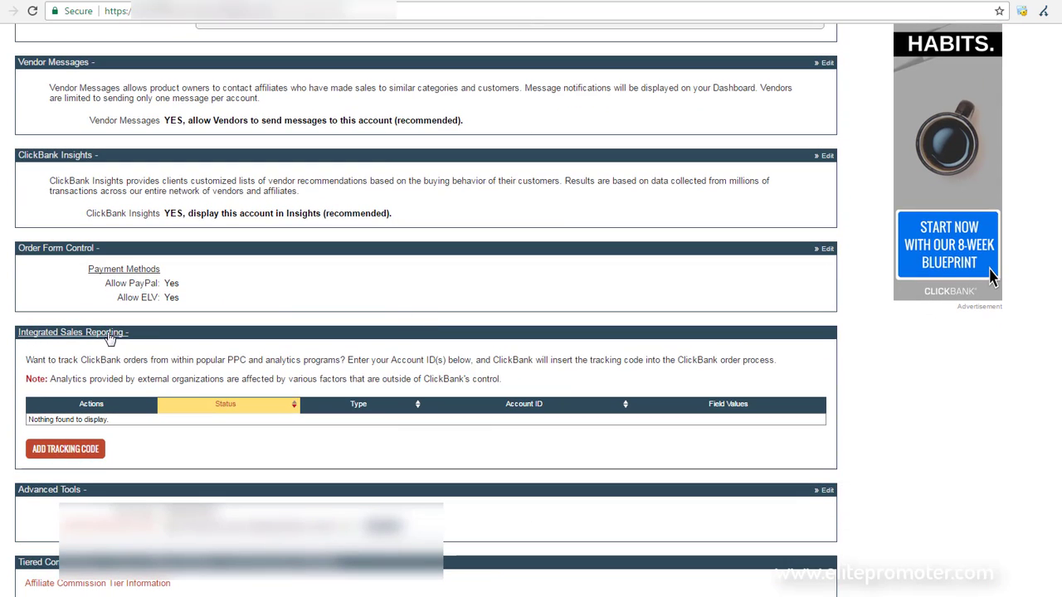
click(75, 448)
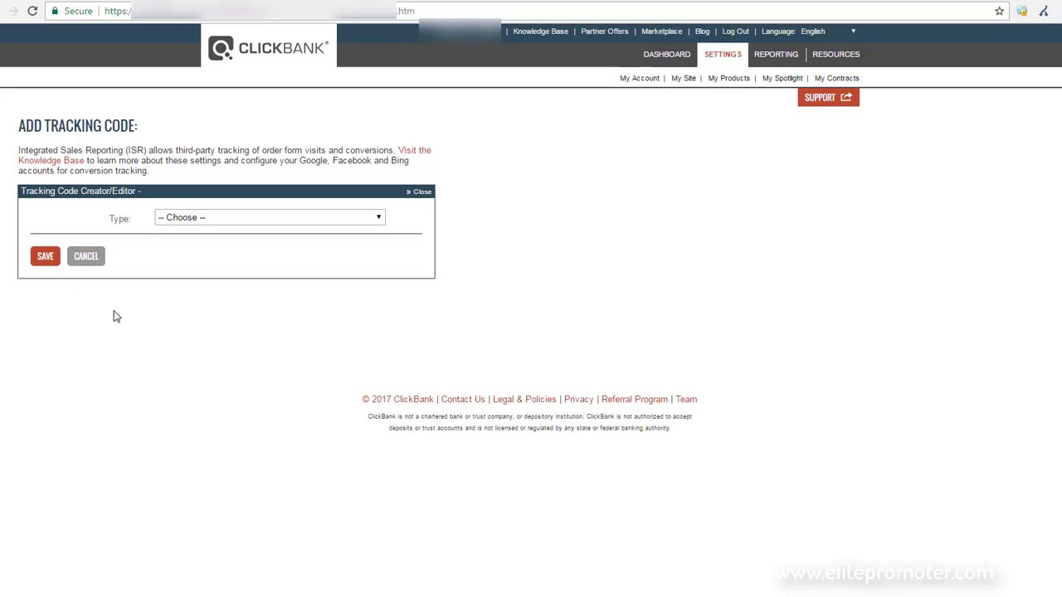
click(232, 218)
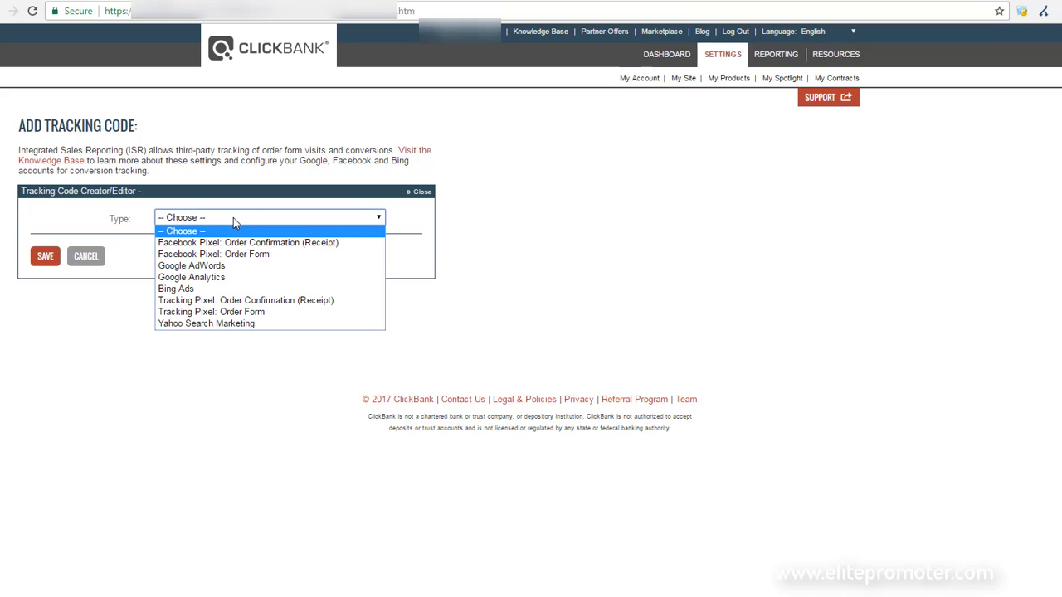
click(266, 302)
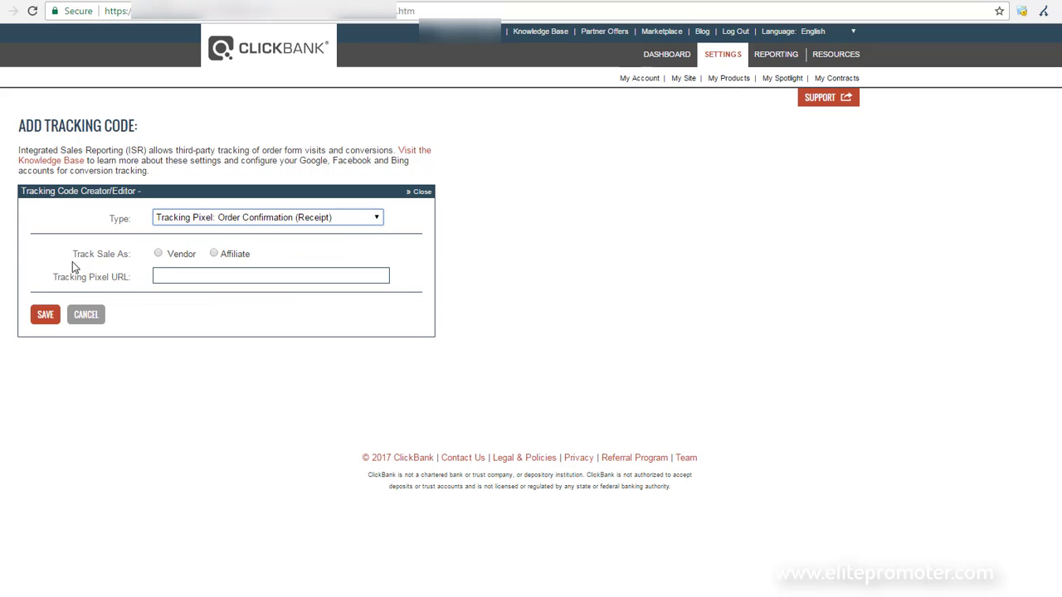
click(215, 254)
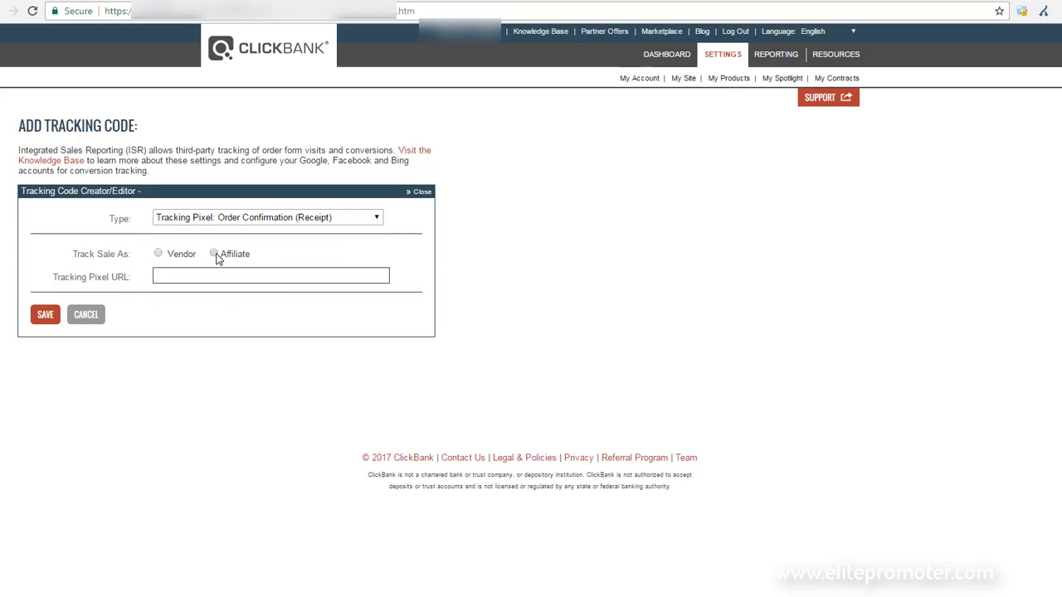
click(172, 276)
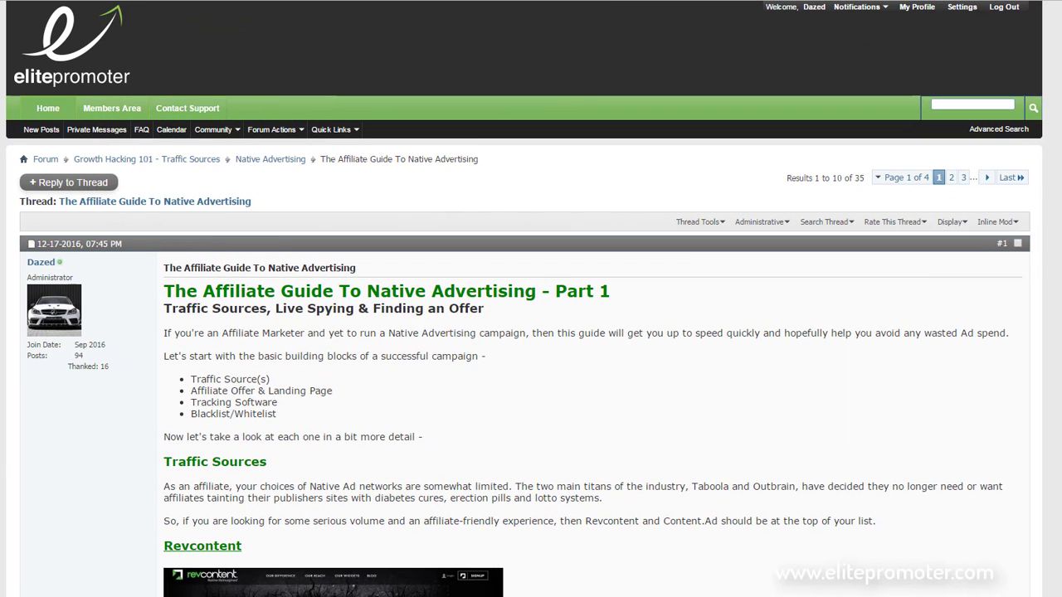
Skim down the EllitePromoter native advertising guide thread and scroll back up to the opening post
scroll(531, 298, down, 1)
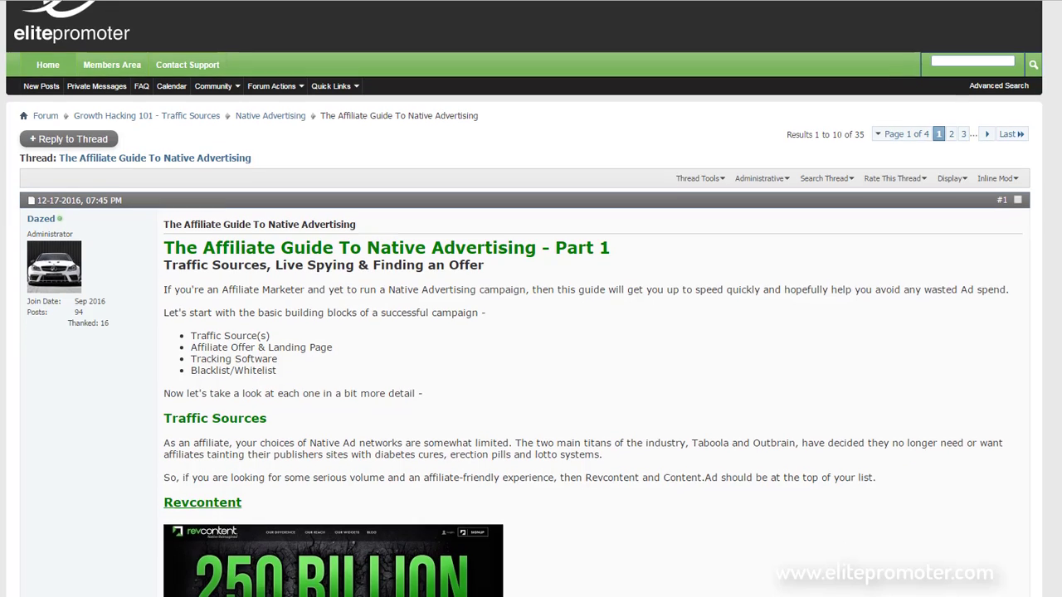
scroll(531, 299, down, 1)
scroll(531, 299, down, 1)
scroll(531, 298, down, 1)
scroll(531, 298, down, 1)
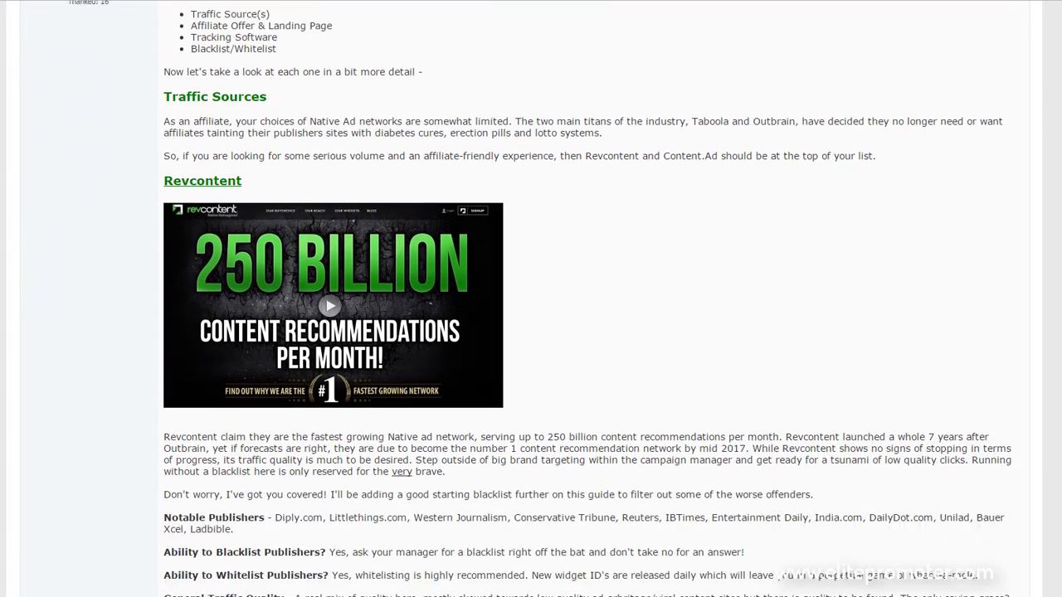
scroll(532, 299, down, 1)
scroll(531, 299, down, 1)
scroll(531, 298, down, 1)
scroll(532, 299, down, 1)
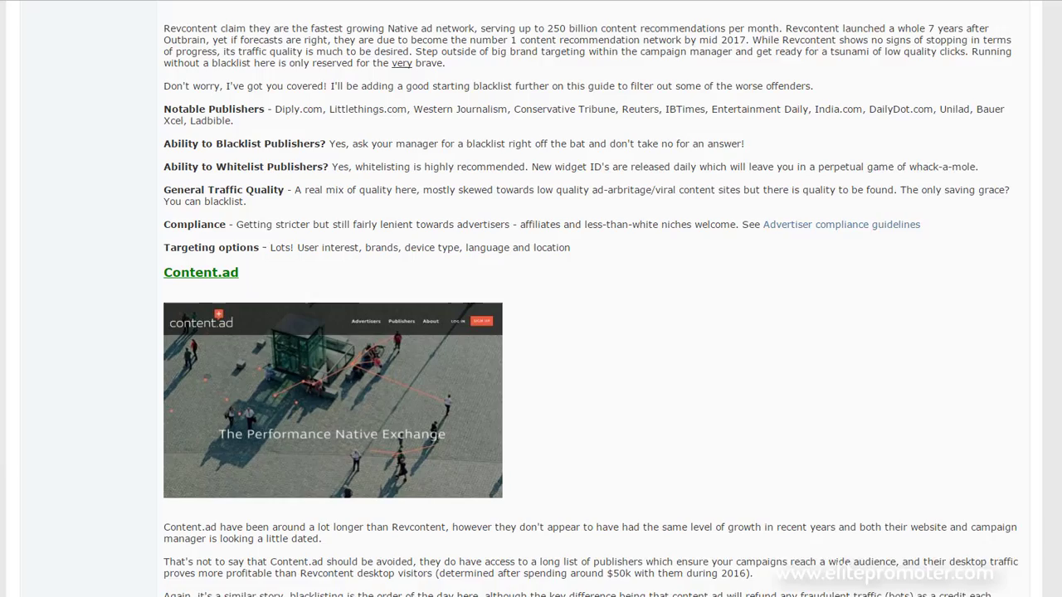
scroll(531, 299, down, 1)
scroll(532, 298, down, 1)
scroll(531, 298, down, 1)
scroll(531, 299, down, 1)
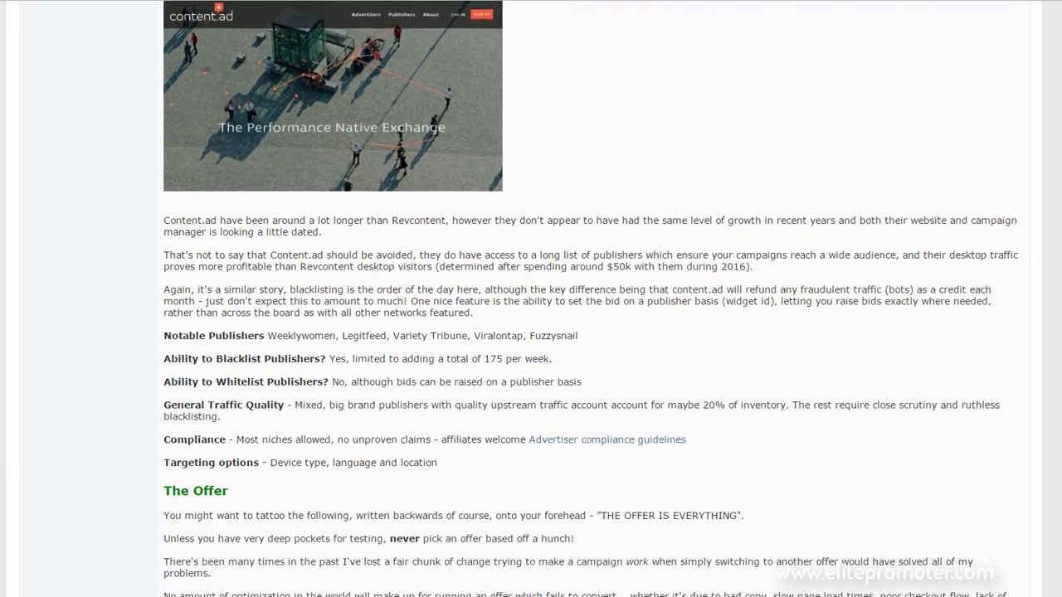
scroll(531, 299, down, 1)
scroll(531, 298, down, 1)
scroll(531, 298, down, 1)
scroll(531, 299, down, 1)
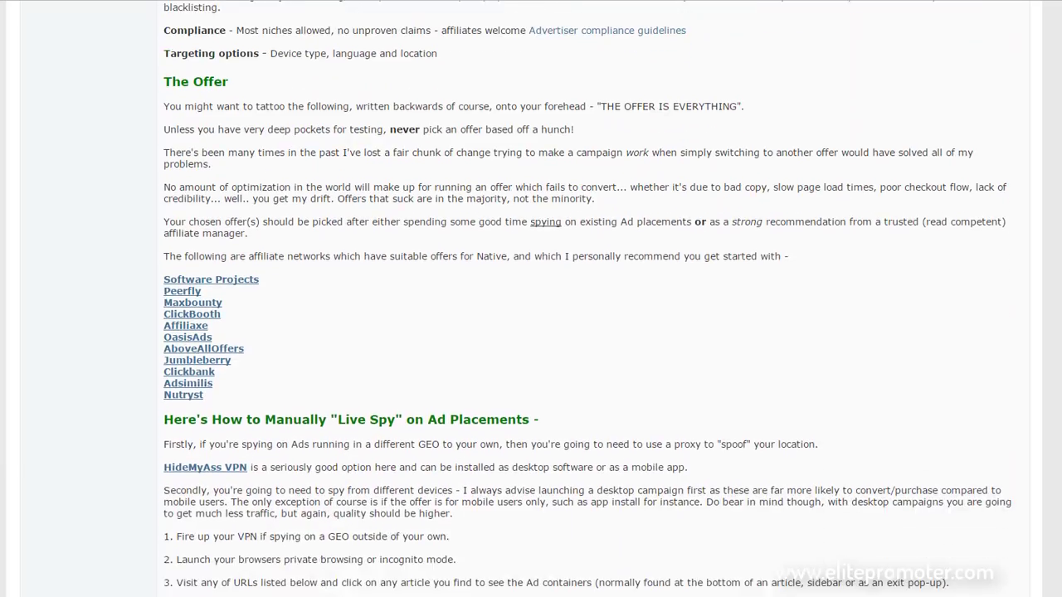
scroll(531, 299, down, 1)
scroll(531, 299, down, 1)
scroll(532, 299, down, 1)
scroll(531, 299, down, 1)
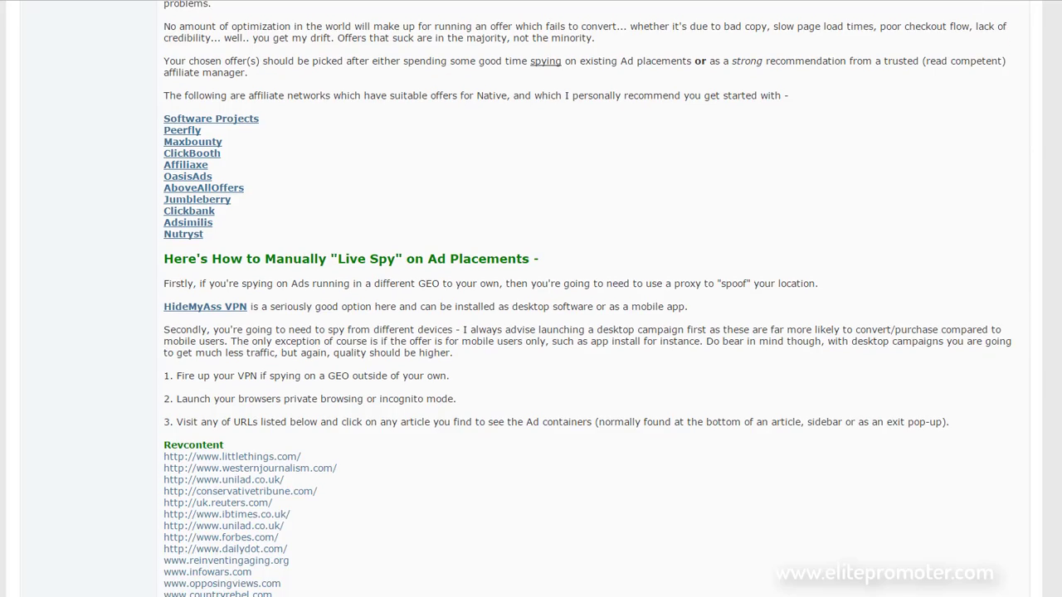
scroll(531, 299, up, 3)
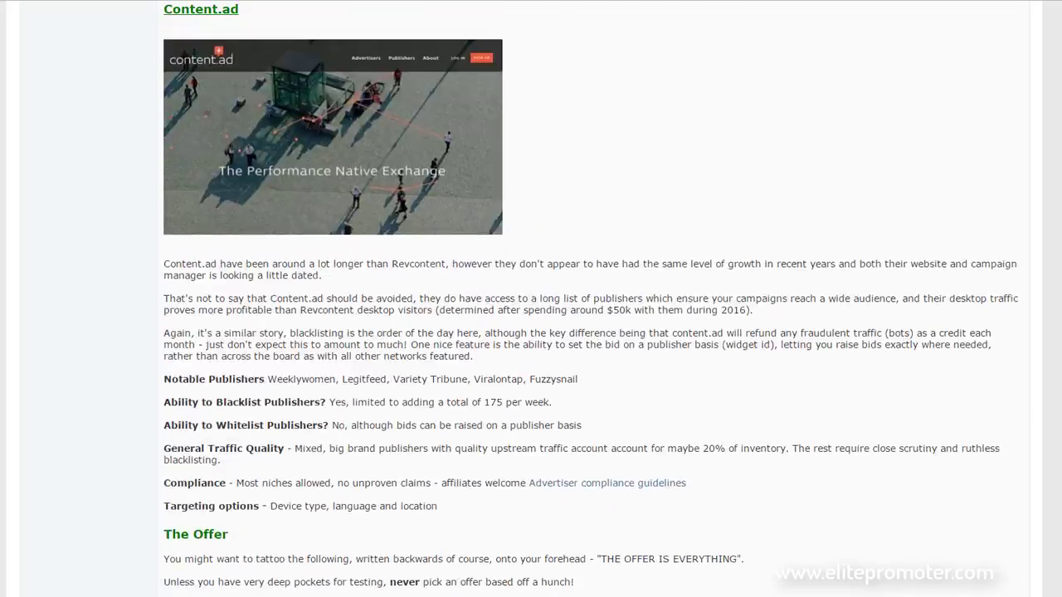
scroll(531, 299, up, 2)
scroll(532, 298, up, 3)
scroll(531, 299, up, 2)
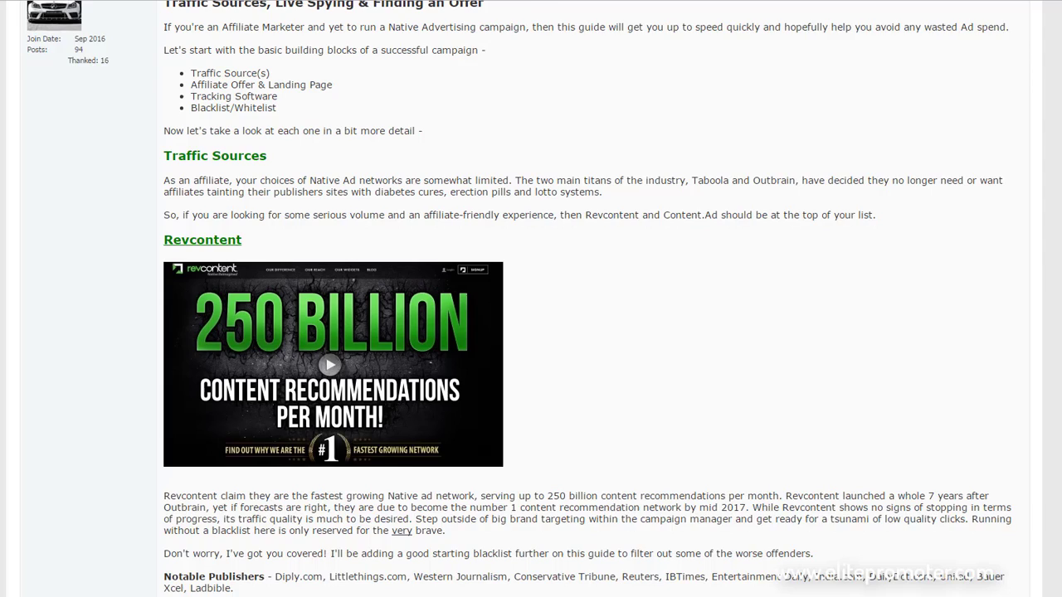
scroll(531, 299, up, 2)
scroll(531, 299, up, 1)
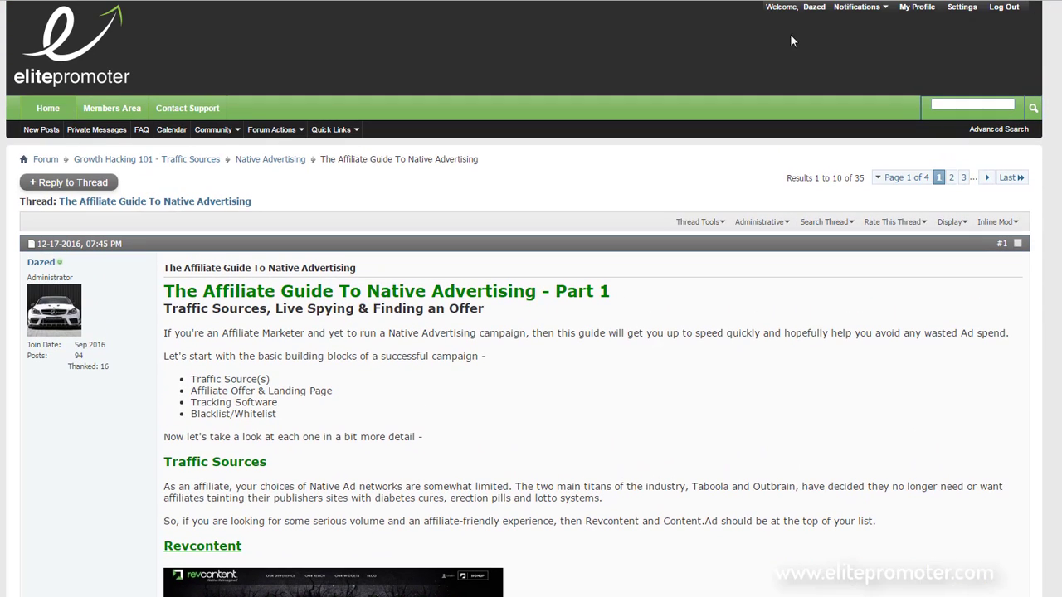